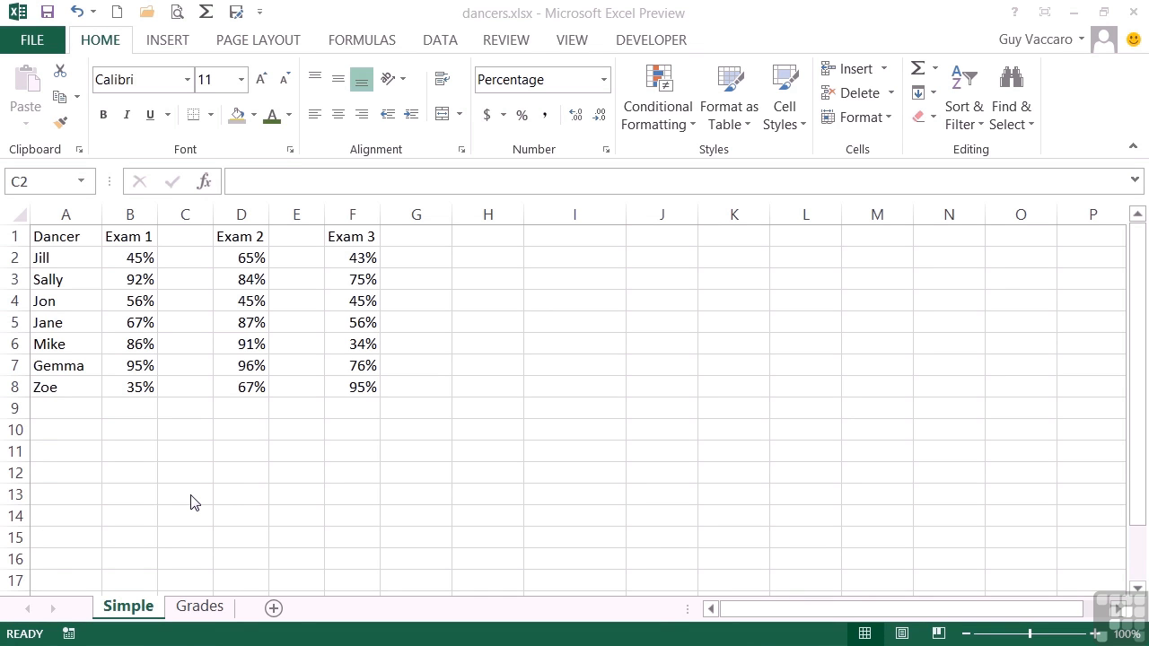
- Examine the exam scores on the Simple sheet and each percentage threshold with its grade on the Grades sheet
left_click(144, 281)
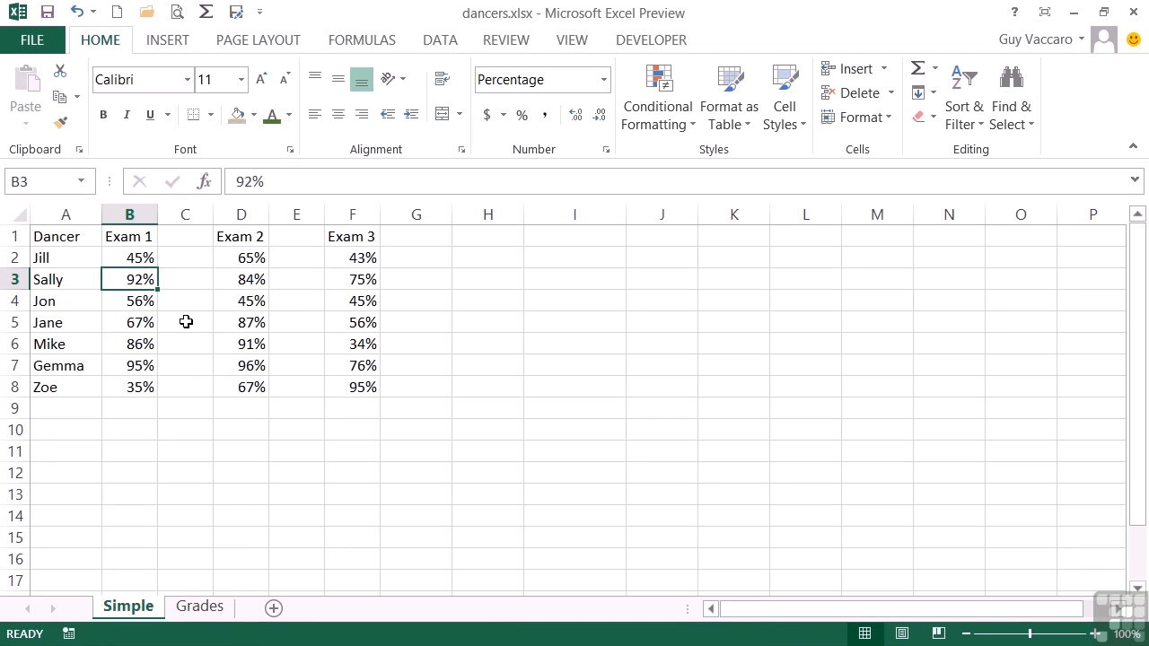
left_click(200, 610)
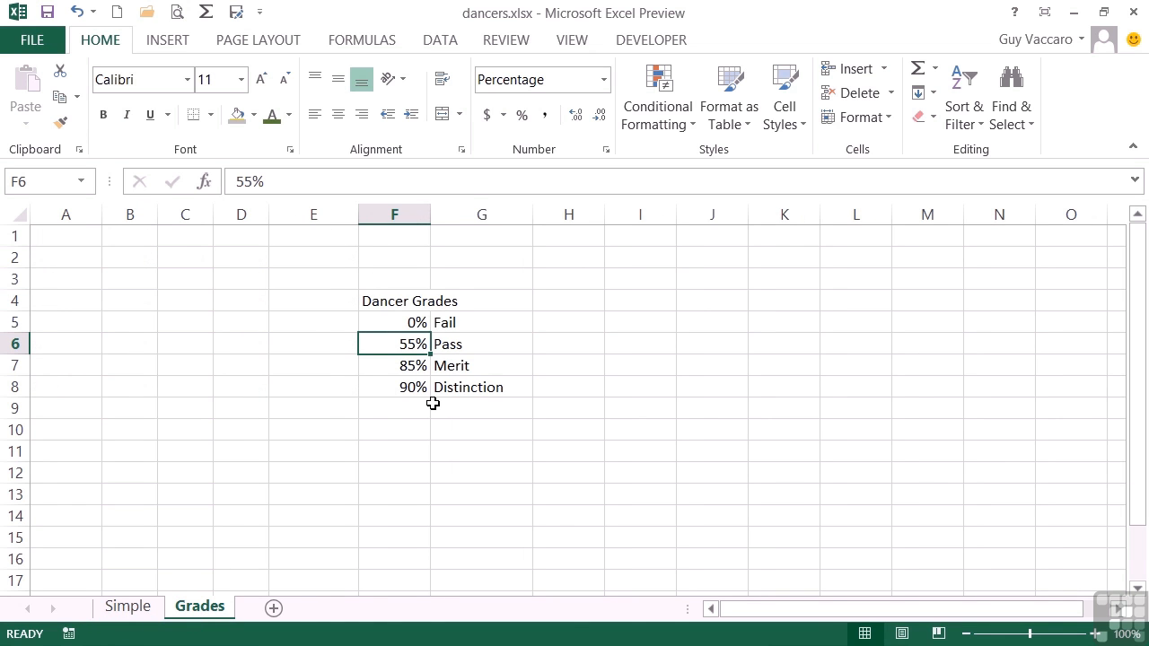
left_click(408, 324)
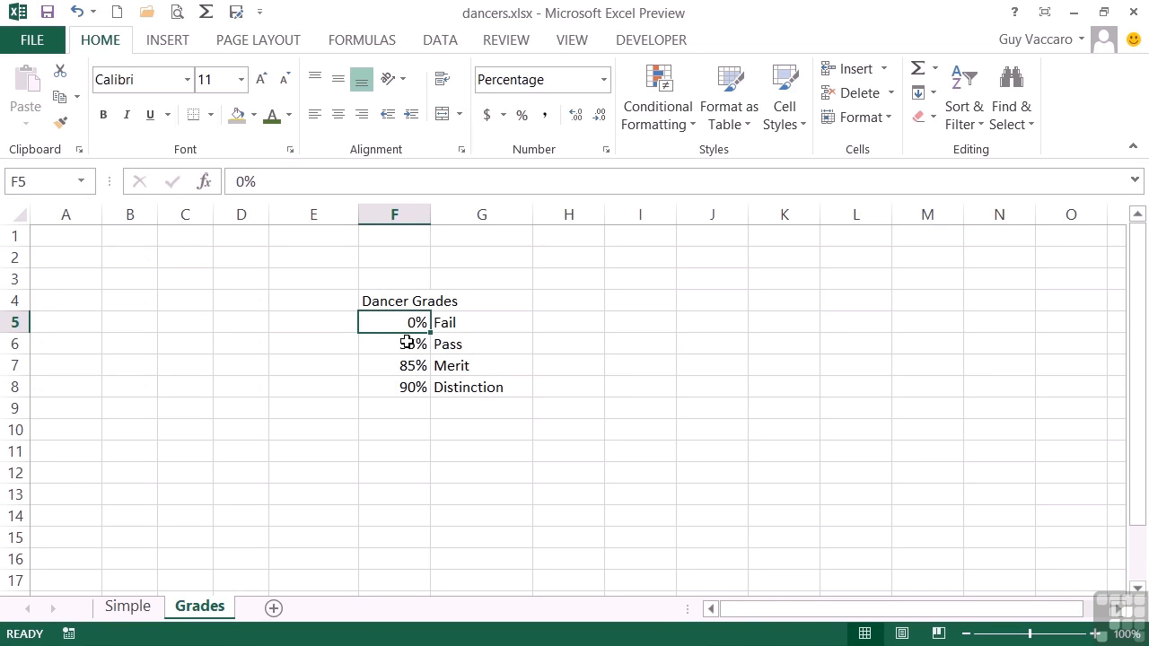
left_click(407, 343)
left_click(453, 343)
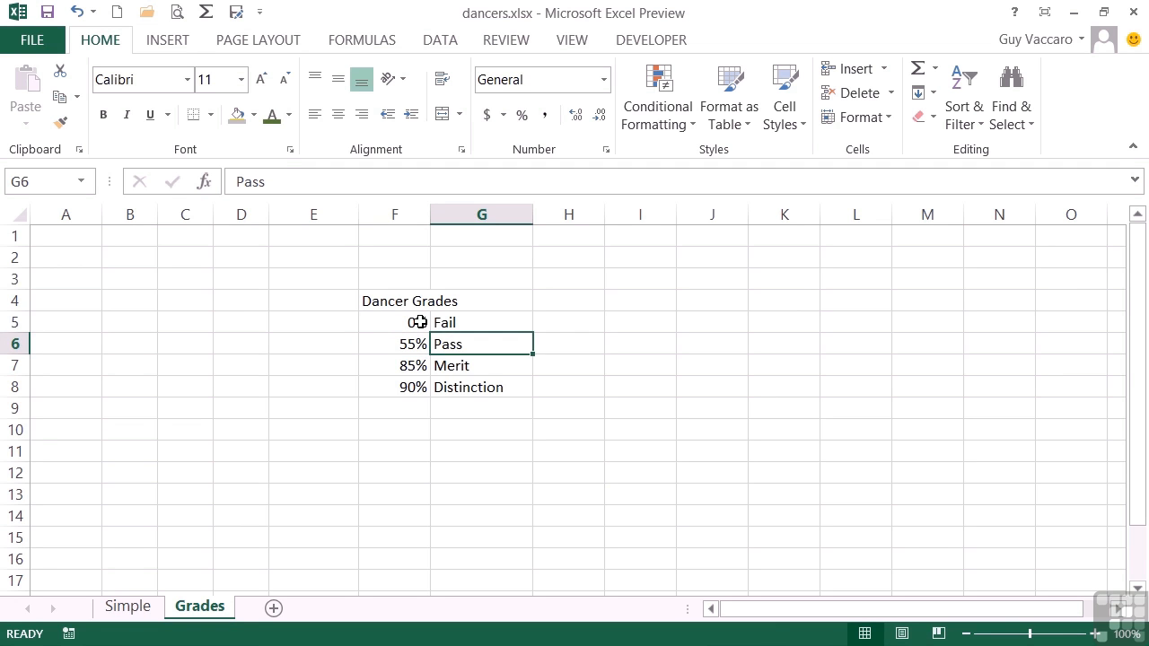
left_click(399, 360)
left_click(458, 367)
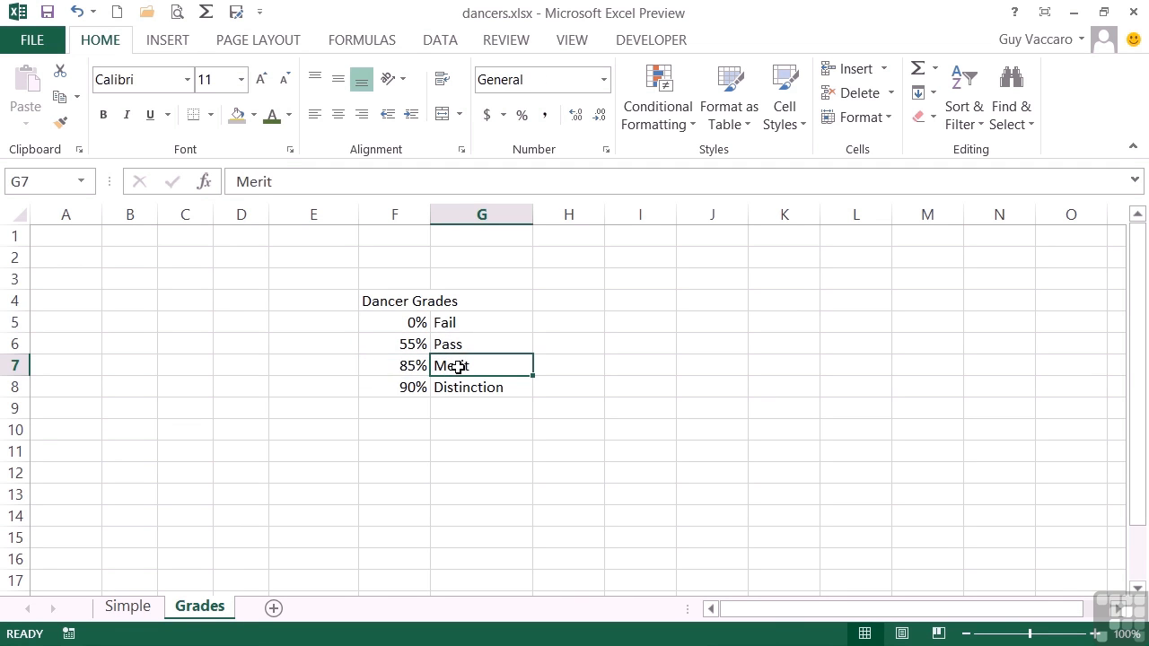
left_click(394, 387)
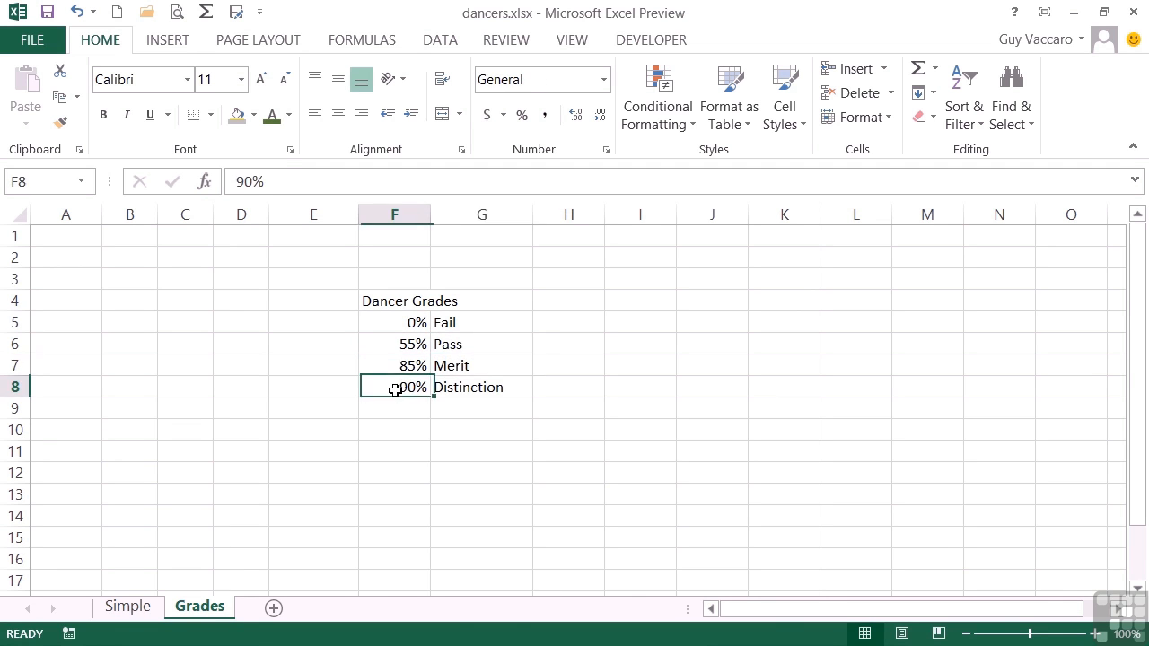
left_click(450, 387)
- Name the range F5:G8 with the grade thresholds and labels "grades"
left_click_drag(413, 319, 486, 384)
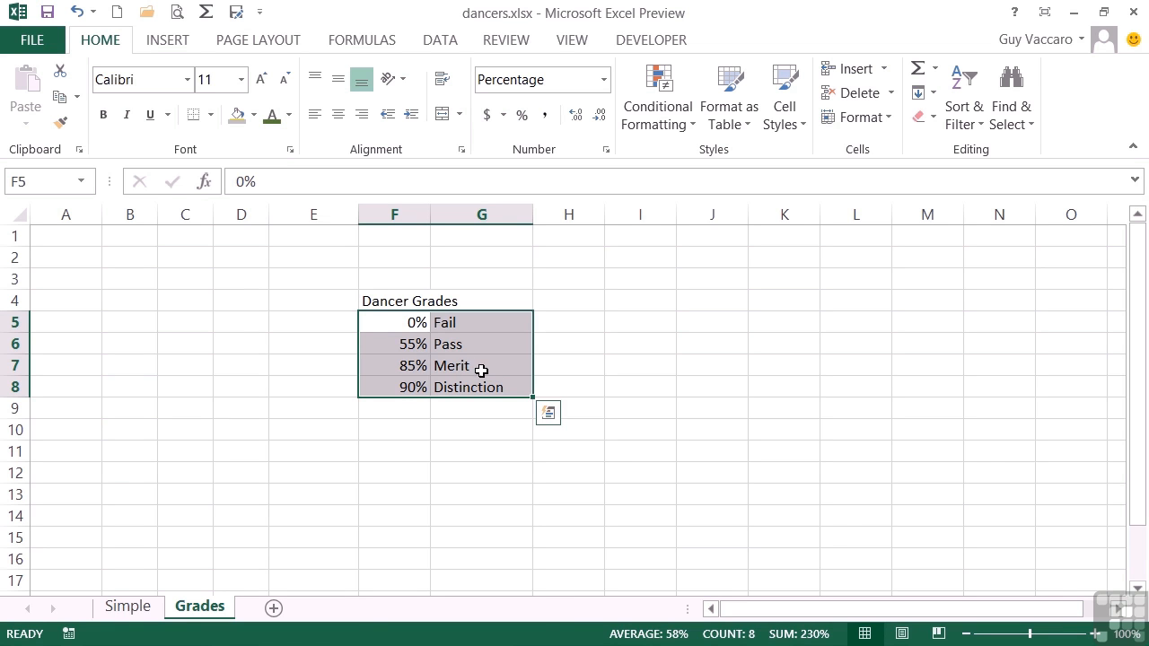
left_click(37, 181)
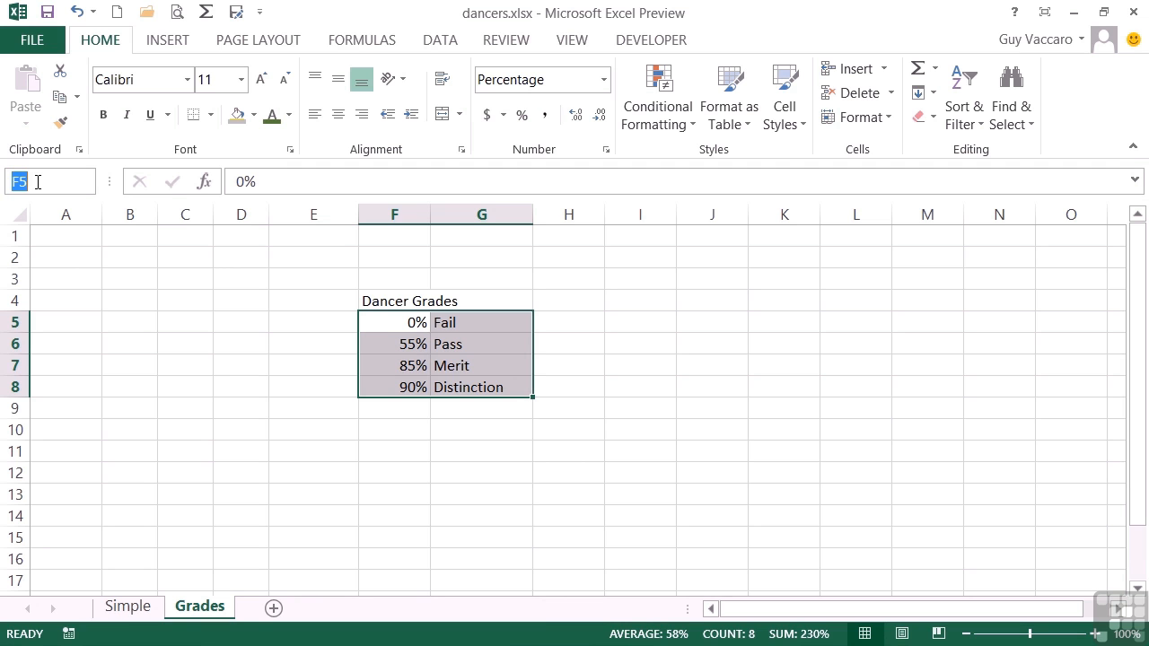
type("grades")
key("Return")
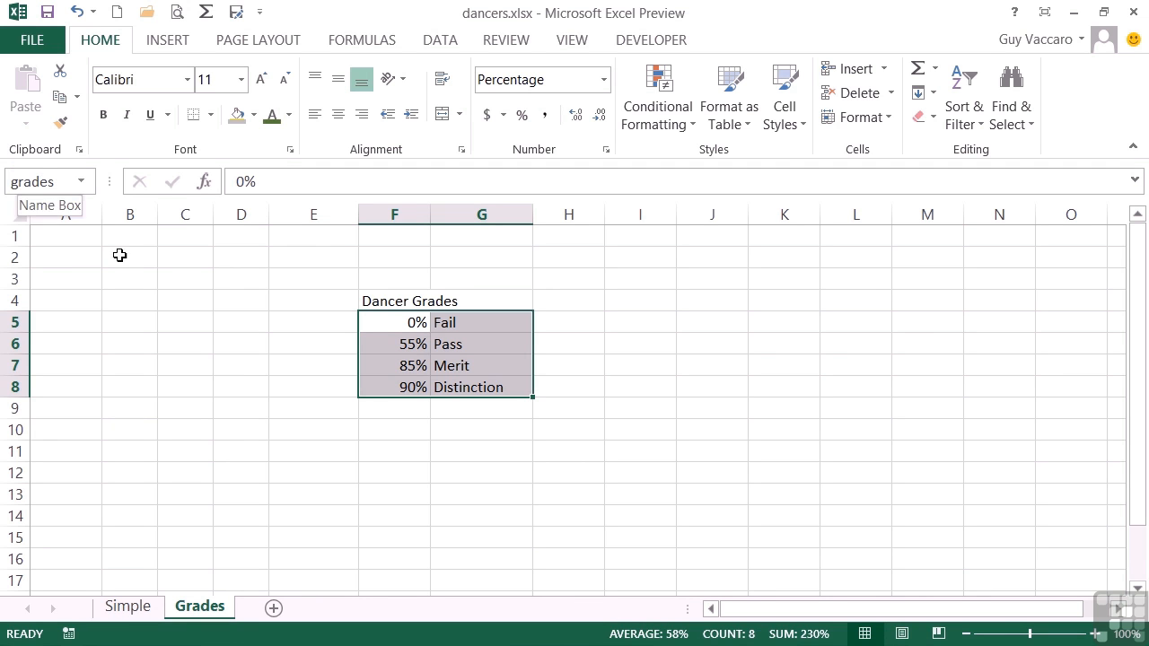
- On the Simple sheet, enter the formula =vlookup(B2,grades,2,true) in cell C2 to grade the first Exam 1 score
left_click(137, 611)
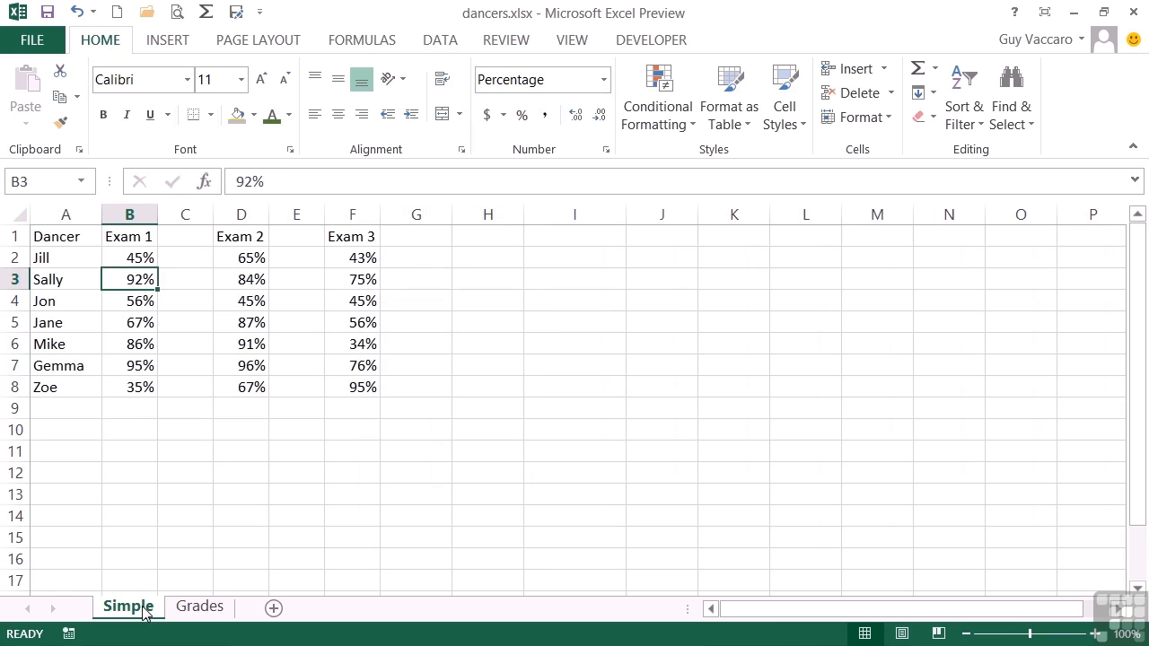
left_click(182, 260)
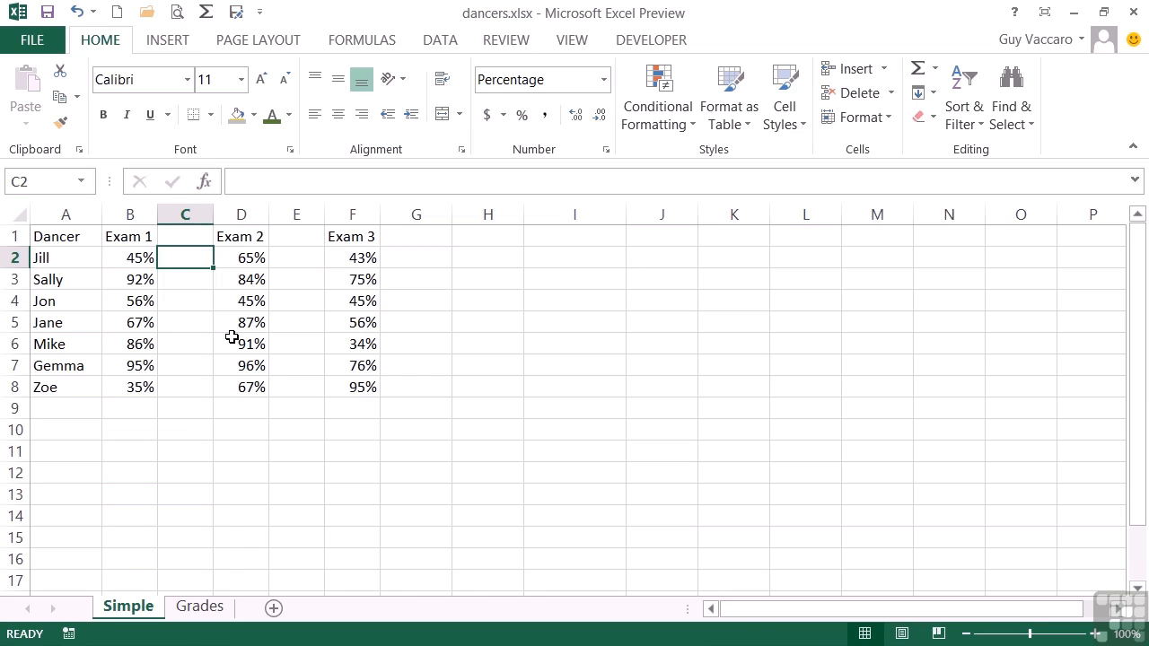
type("=vlookup(")
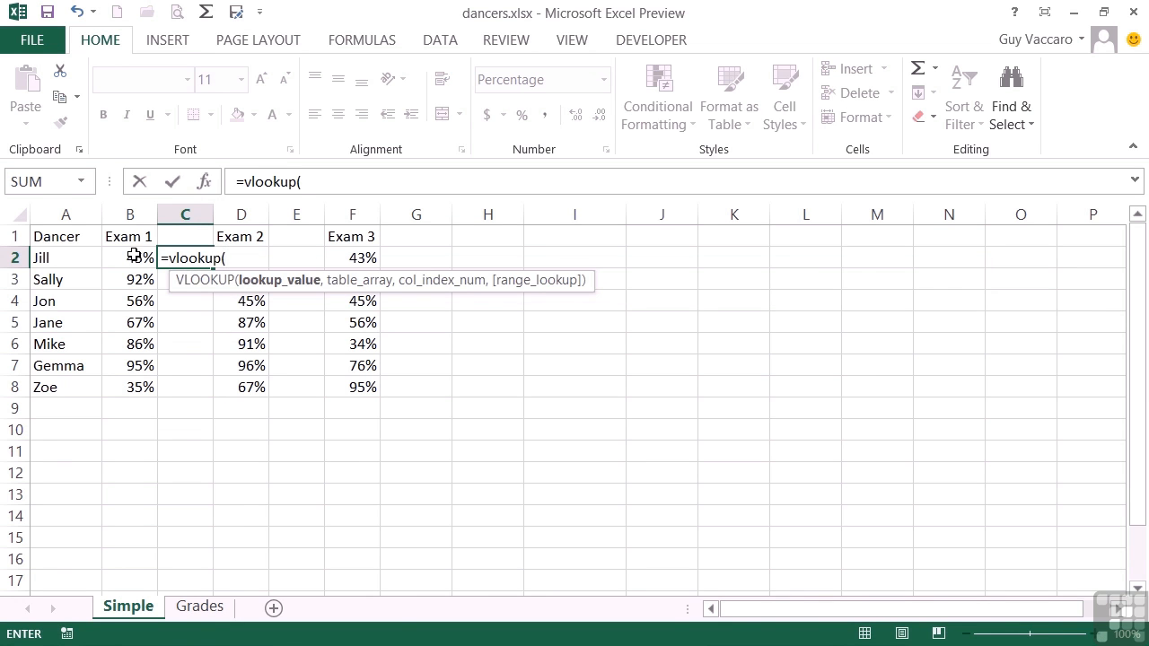
left_click(133, 256)
type(",grades")
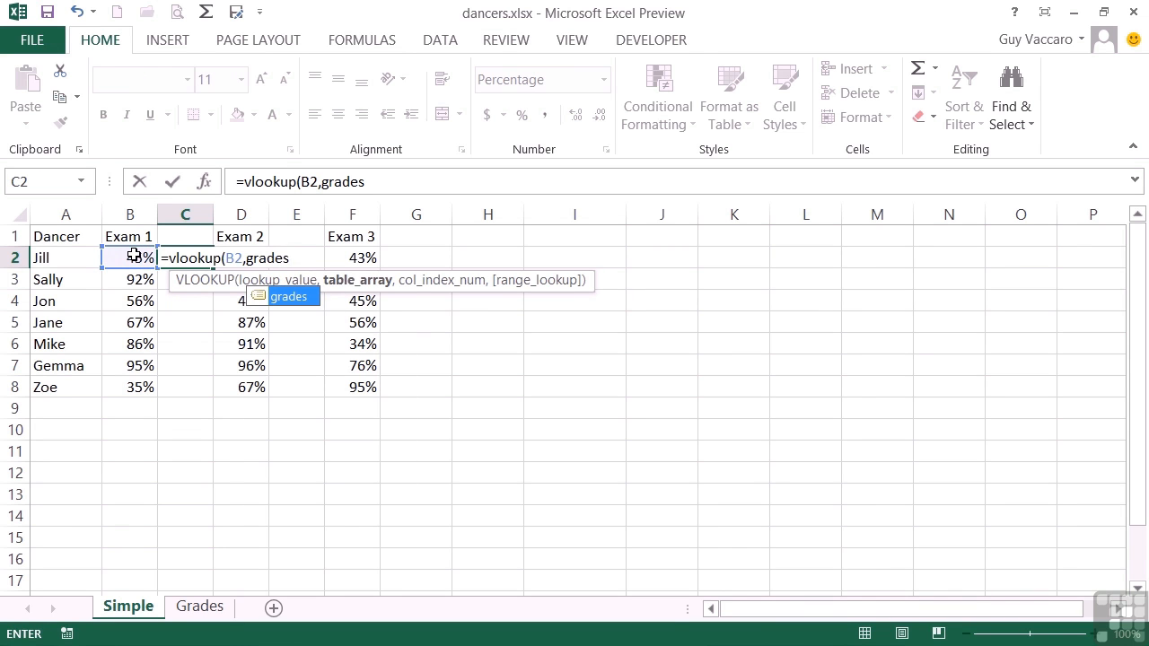
type(",")
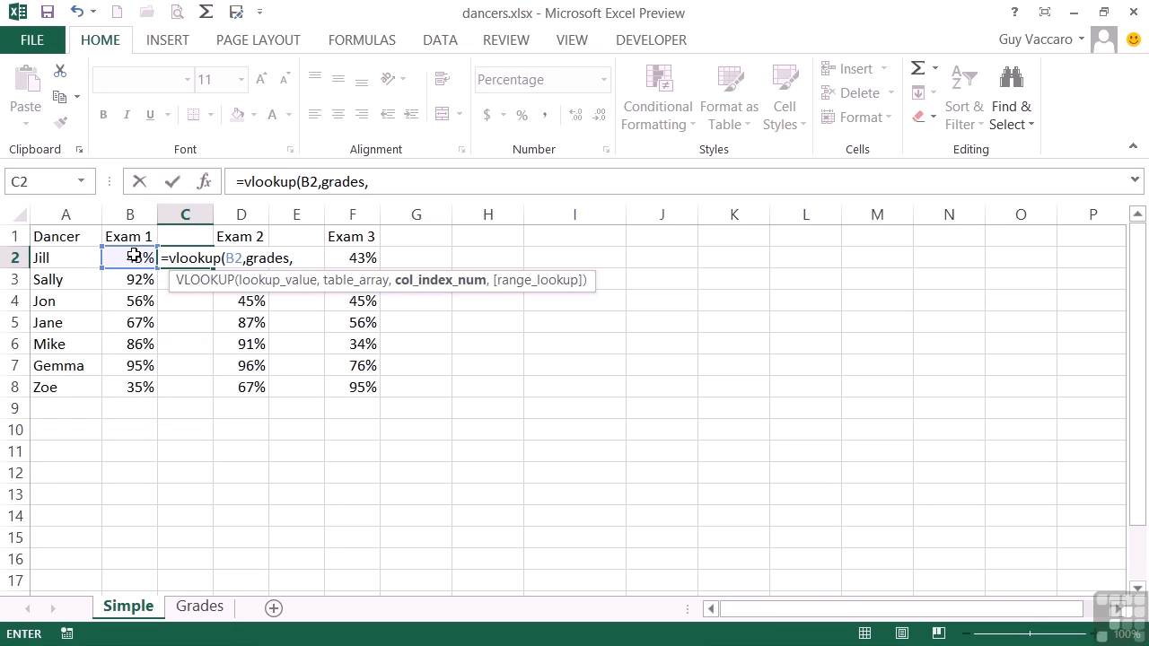
type("2,")
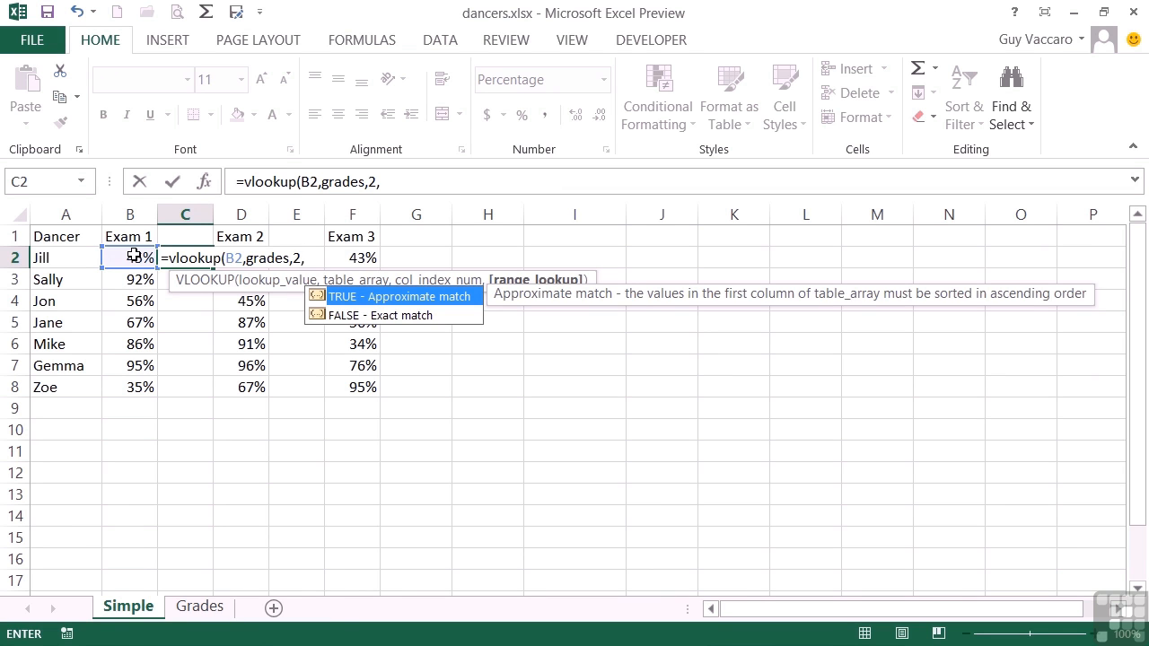
type("true)")
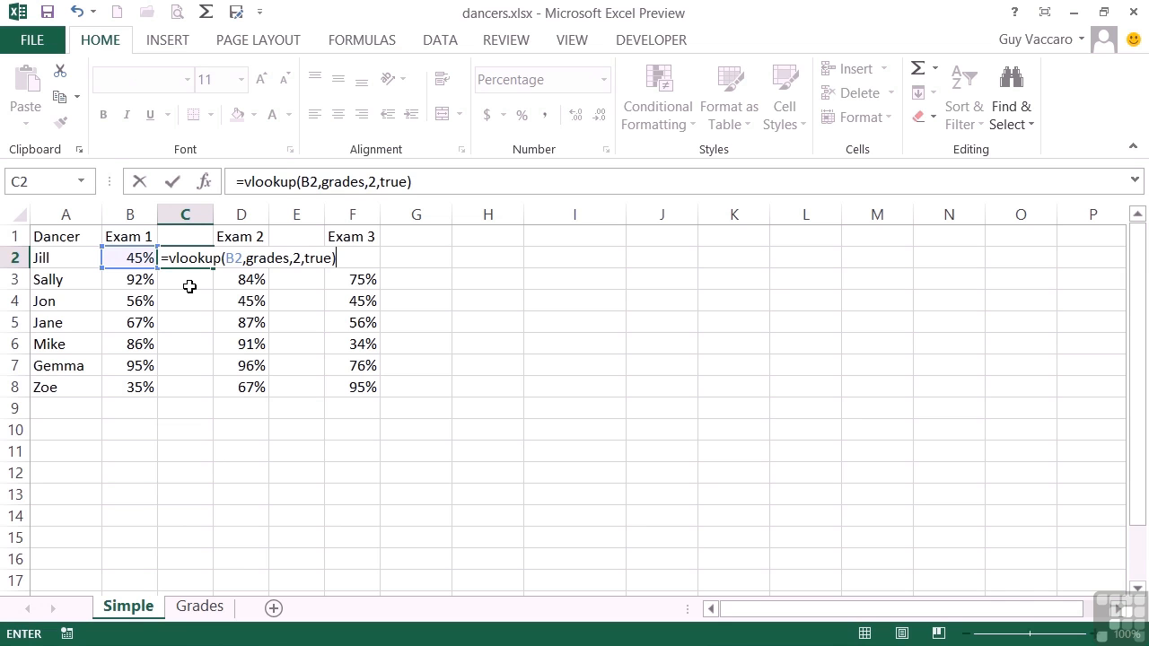
key("Return")
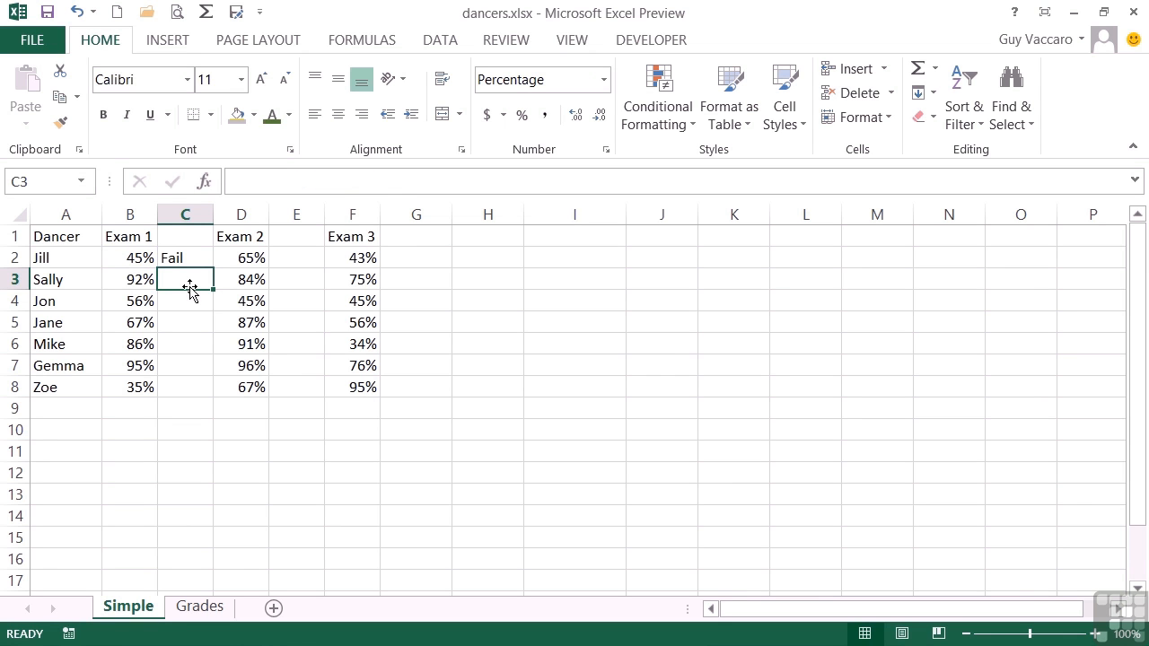
- Widen column C slightly and fill the C2 lookup formula down to C8 for all dancers
left_click_drag(214, 222, 234, 223)
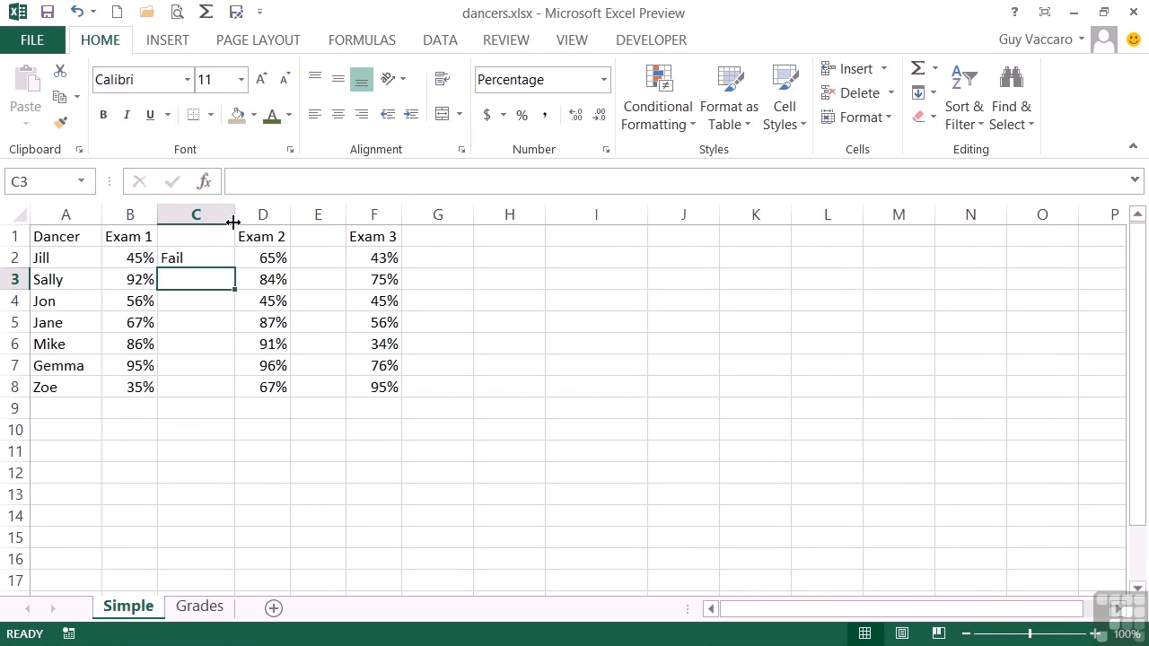
left_click(210, 258)
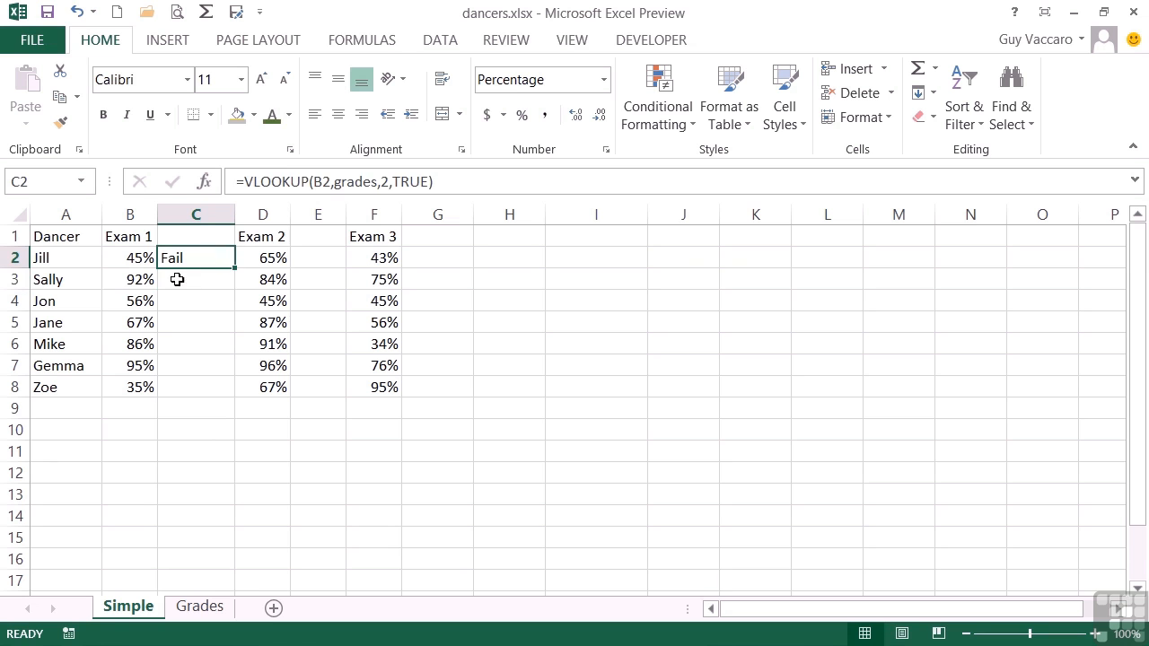
double_click(234, 272)
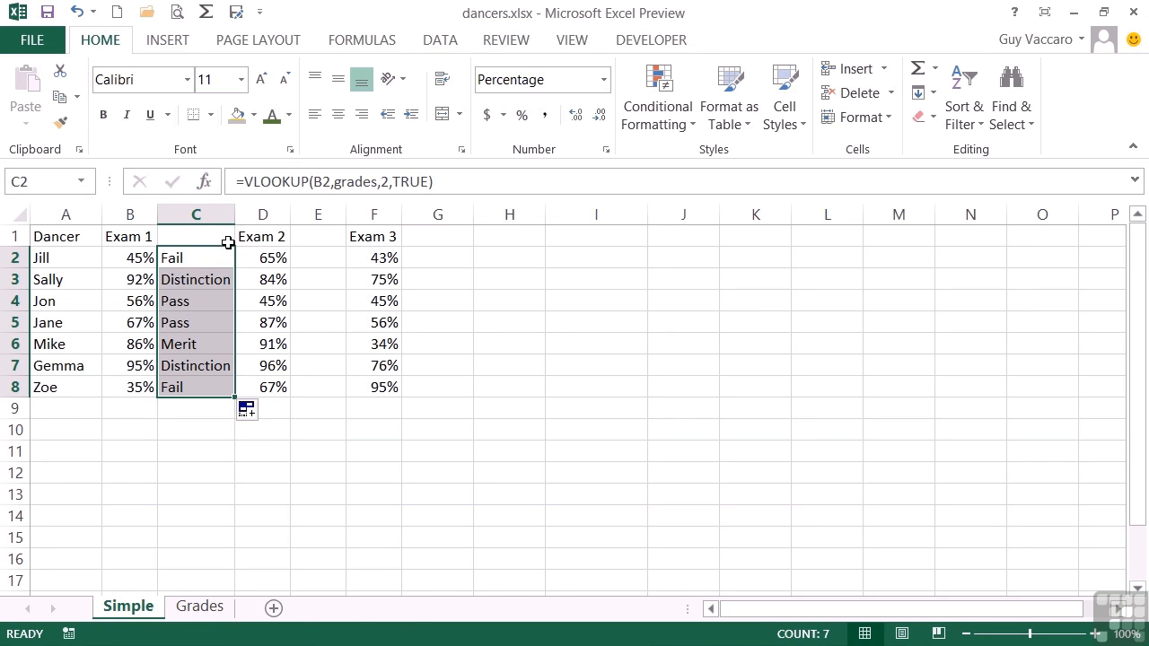
- Check the Exam 1 grades against the threshold table on the Grades sheet, and return to the Simple sheet
left_click(219, 281)
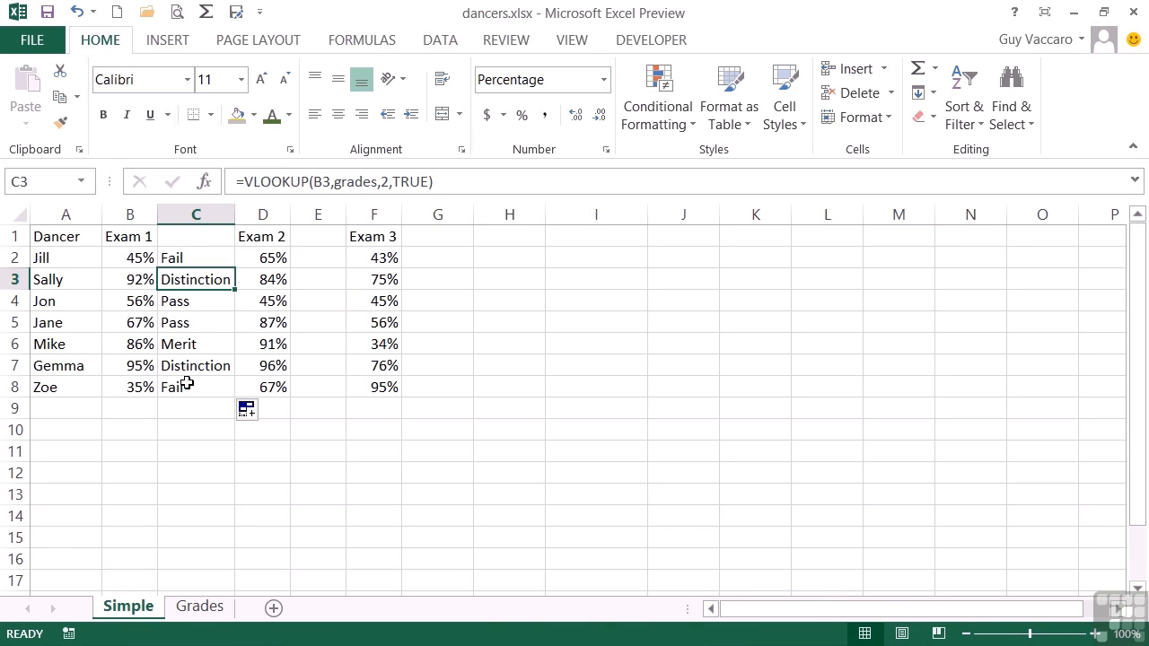
left_click(200, 607)
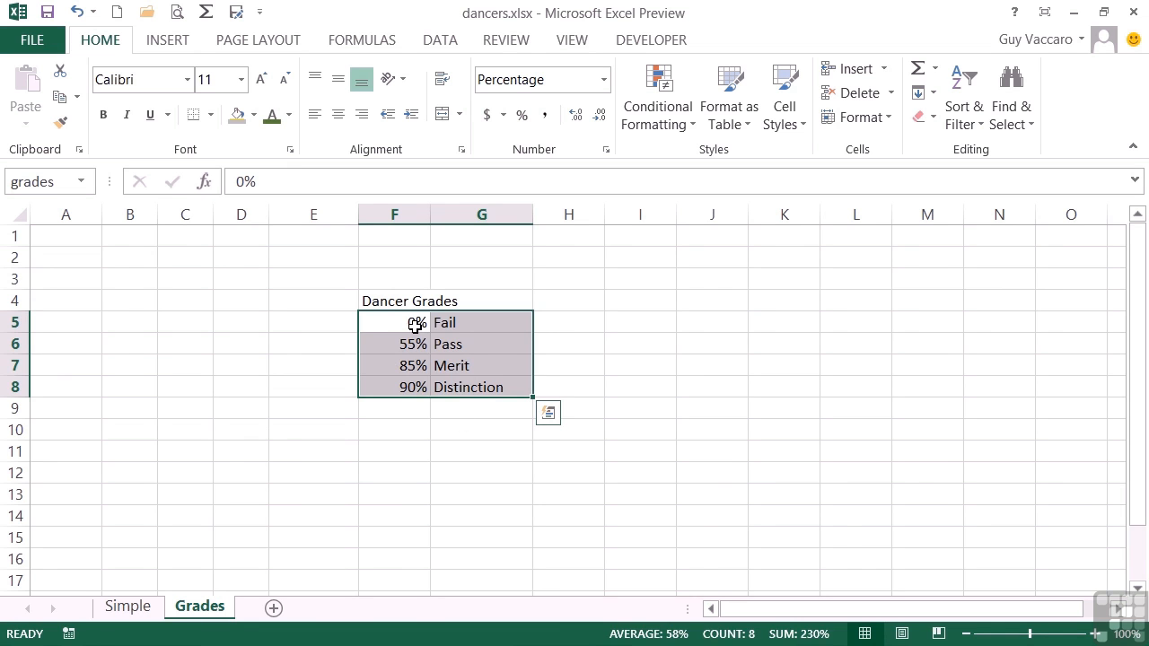
left_click(415, 325)
left_click(416, 343)
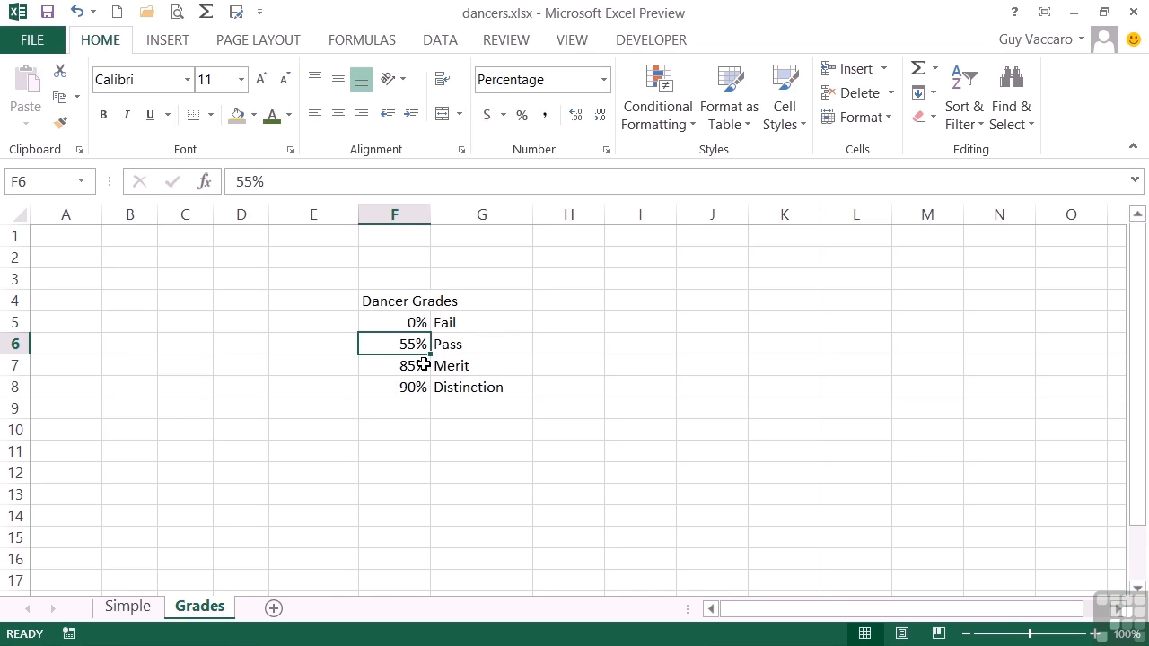
left_click(454, 344)
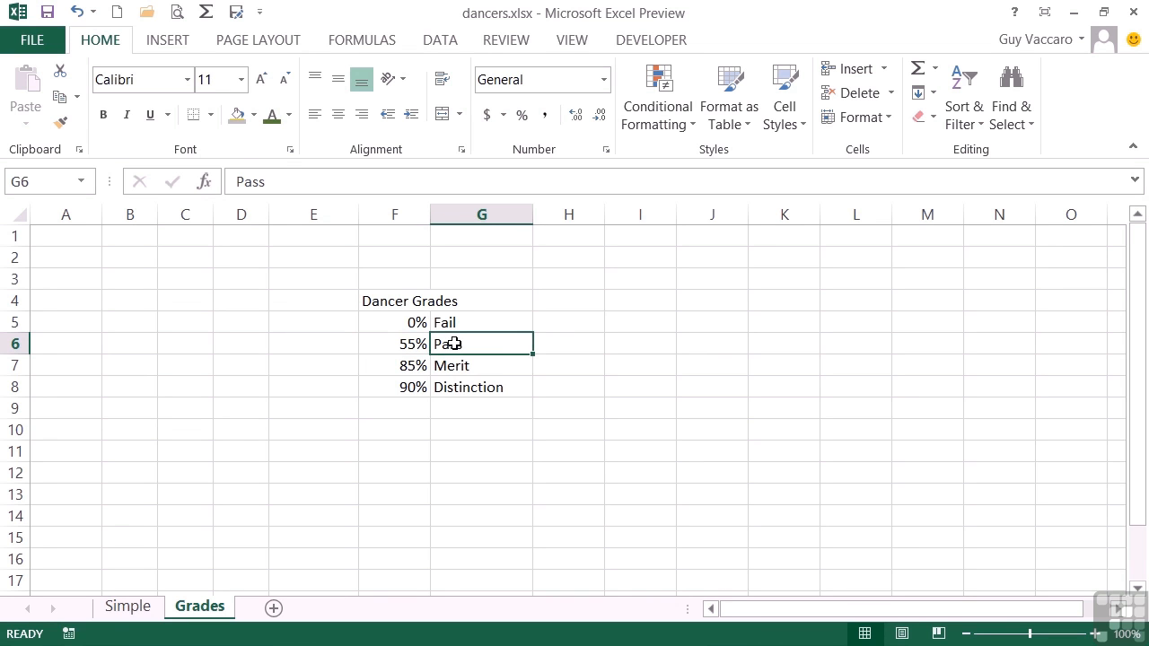
left_click(412, 366)
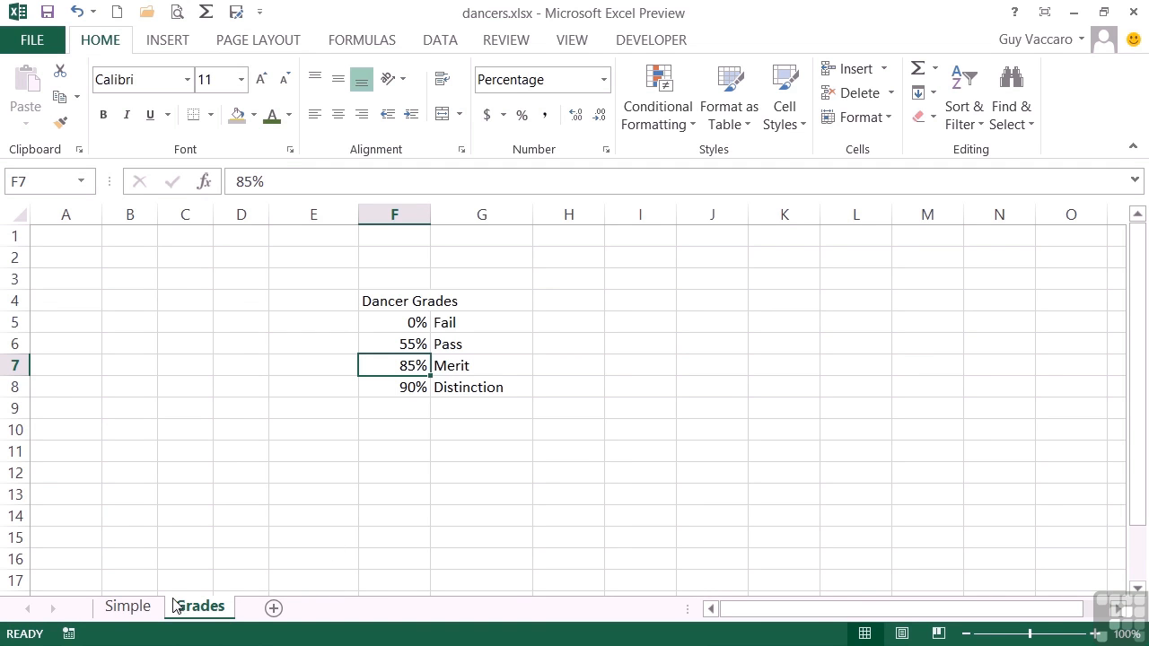
left_click(133, 606)
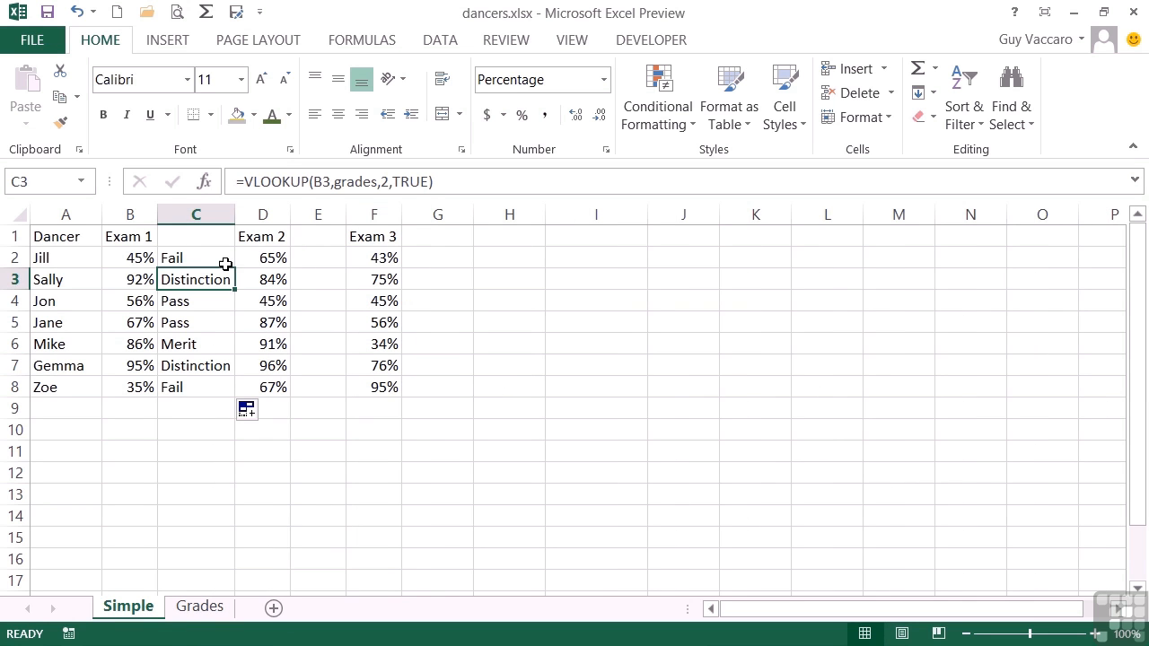
- Copy the lookup formula from C2 to E2, check its references, and fill it down to E8 for Exam 2
left_click(191, 266)
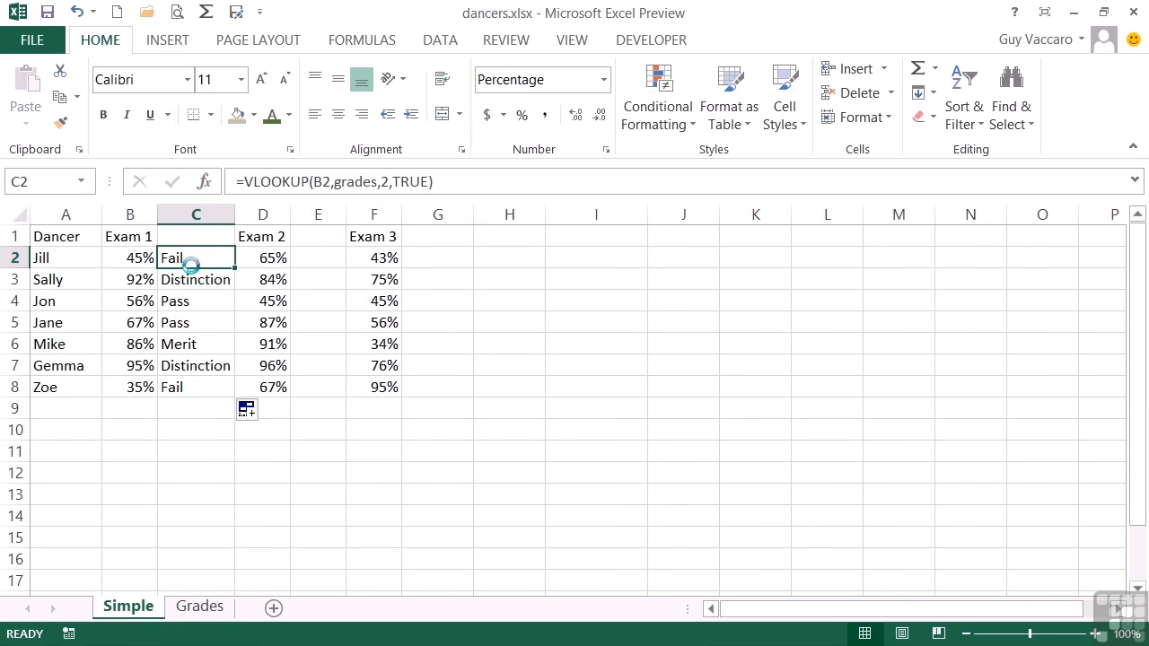
key("ctrl+c")
left_click(302, 258)
key("ctrl+v")
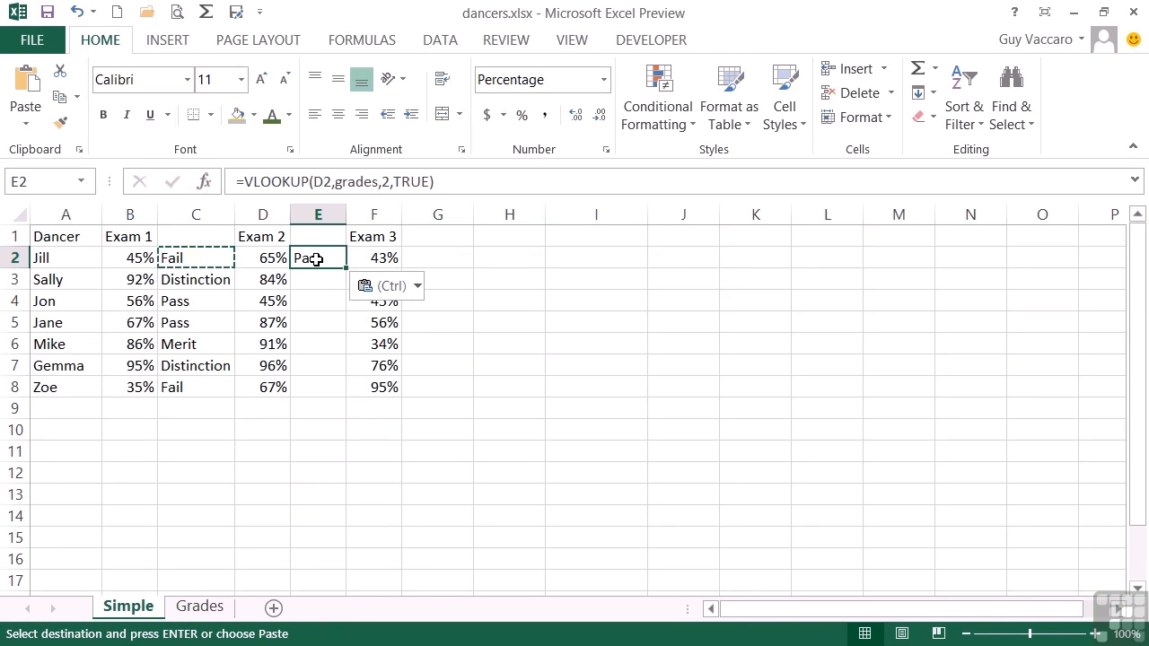
double_click(316, 259)
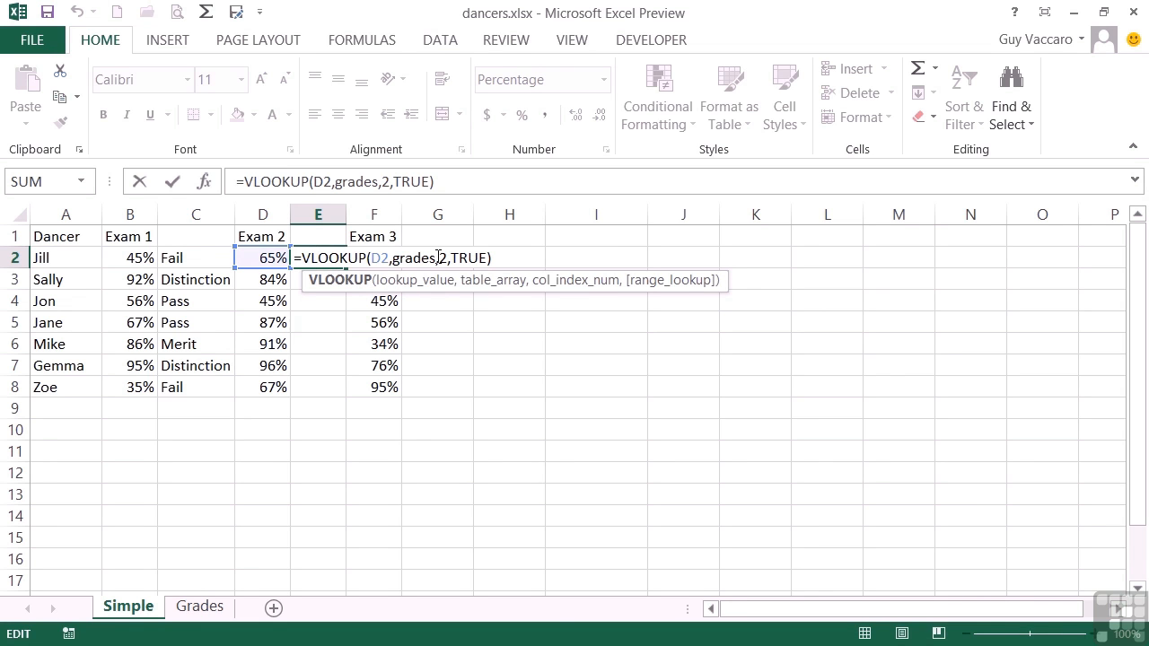
key("Return")
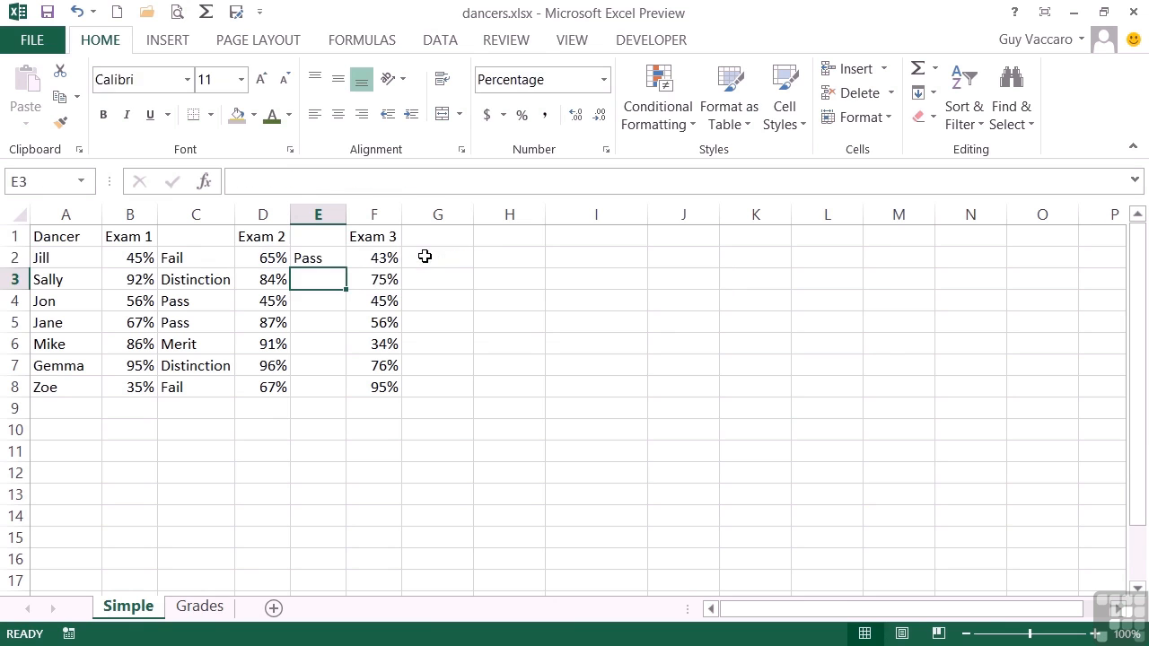
left_click(328, 259)
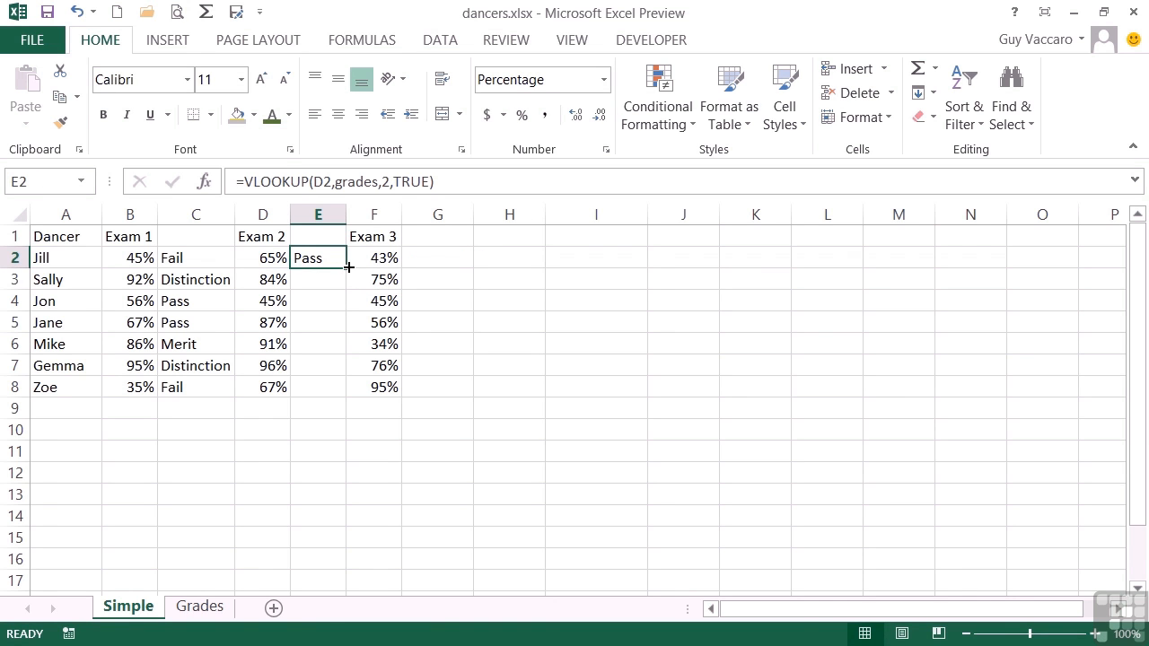
double_click(349, 266)
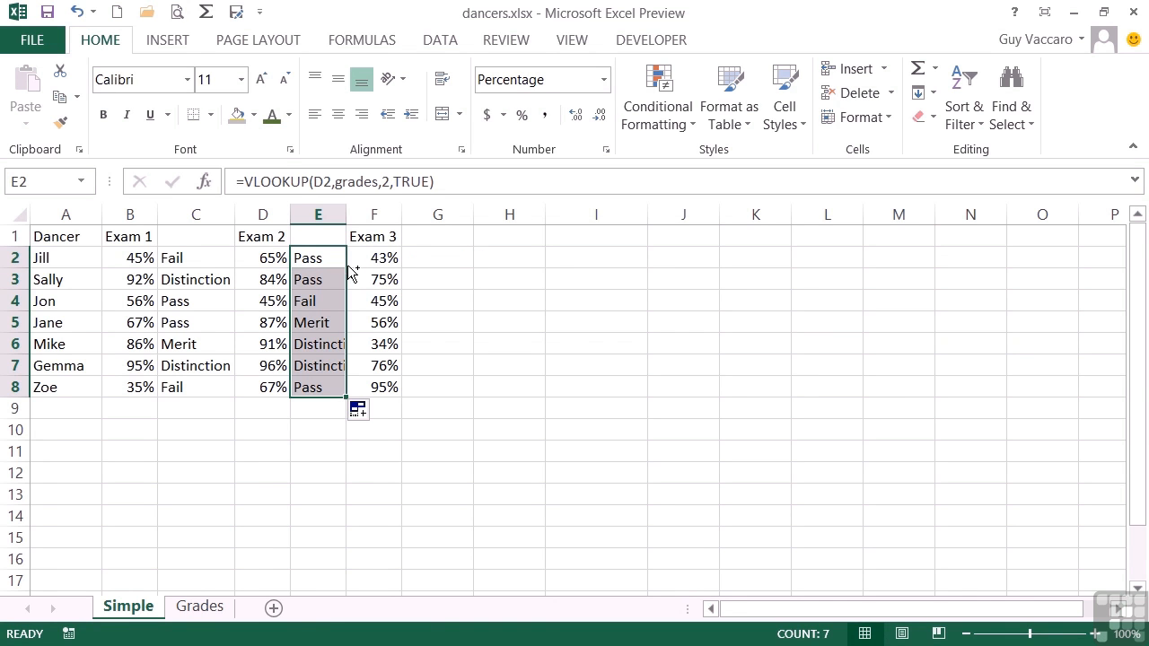
- Copy the Exam 2 grade formulas in E2:E8 to G2:G8 for Exam 3, and autofit columns E and G
key("ctrl+c")
left_click(417, 257)
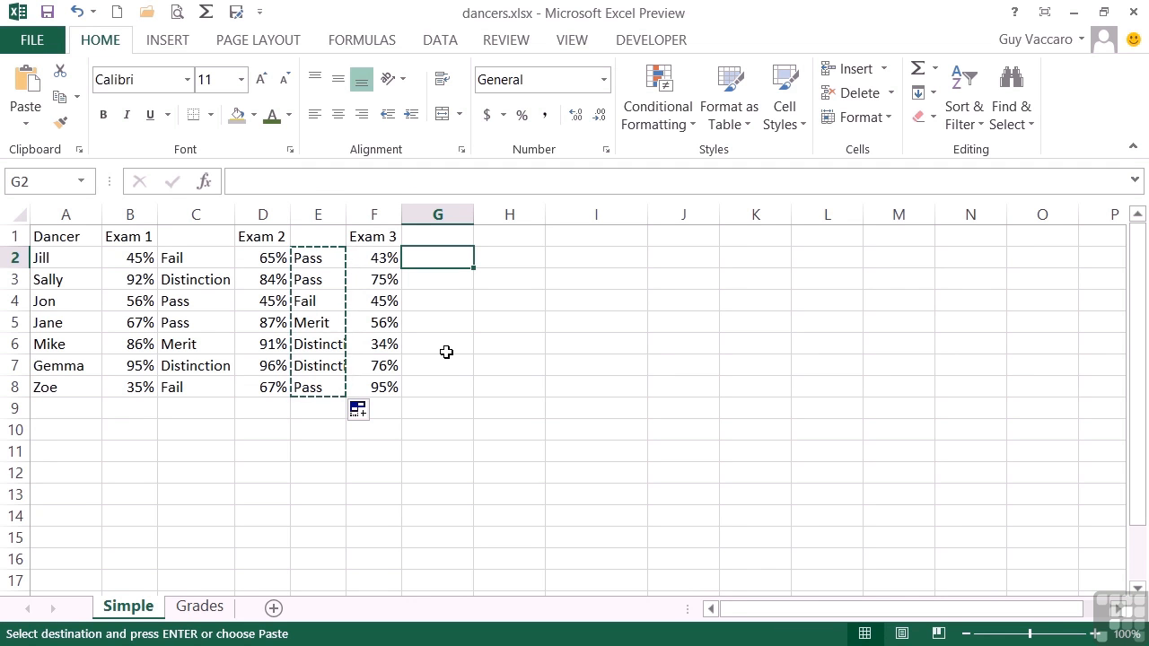
key("ctrl+v")
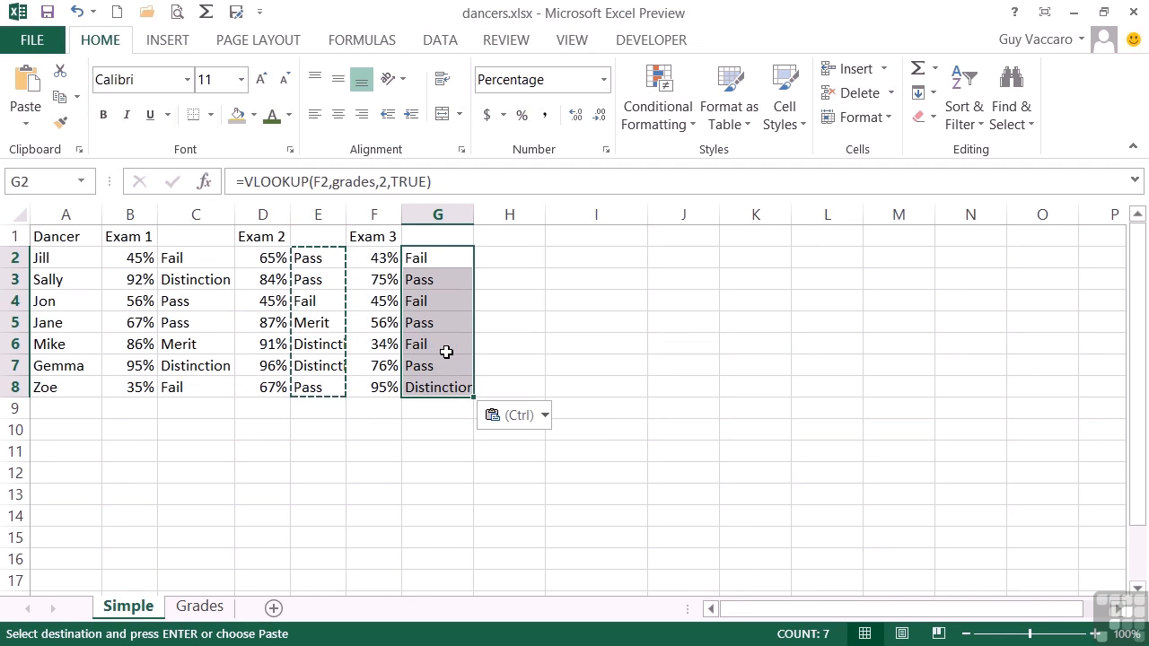
left_click(426, 280)
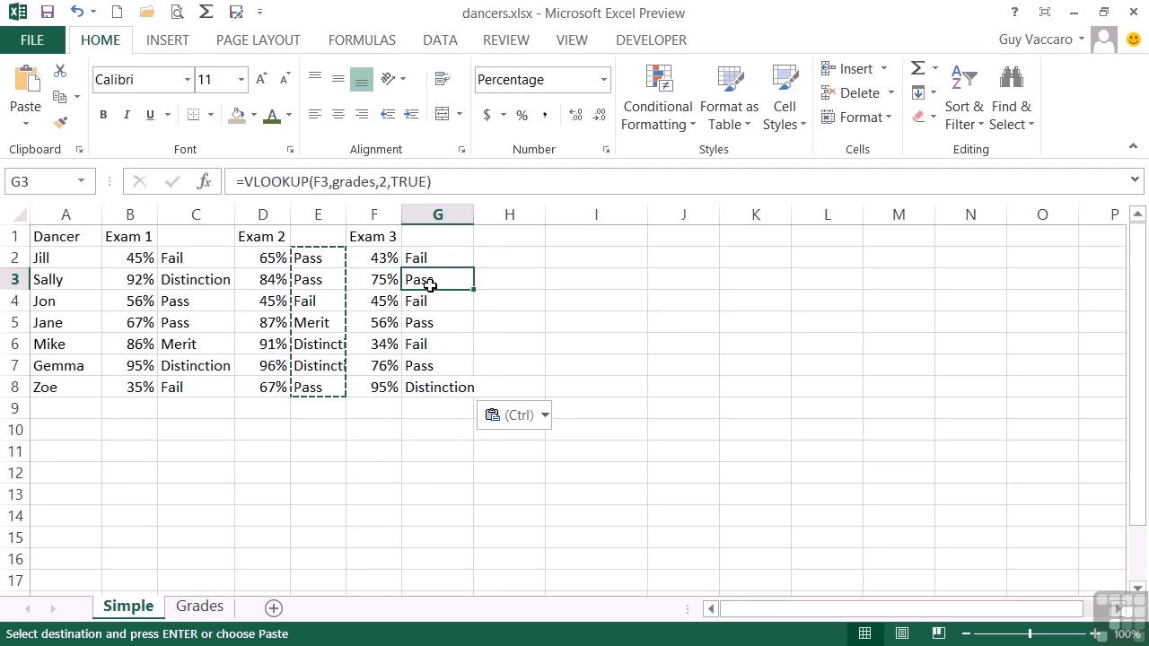
double_click(430, 280)
key("Return")
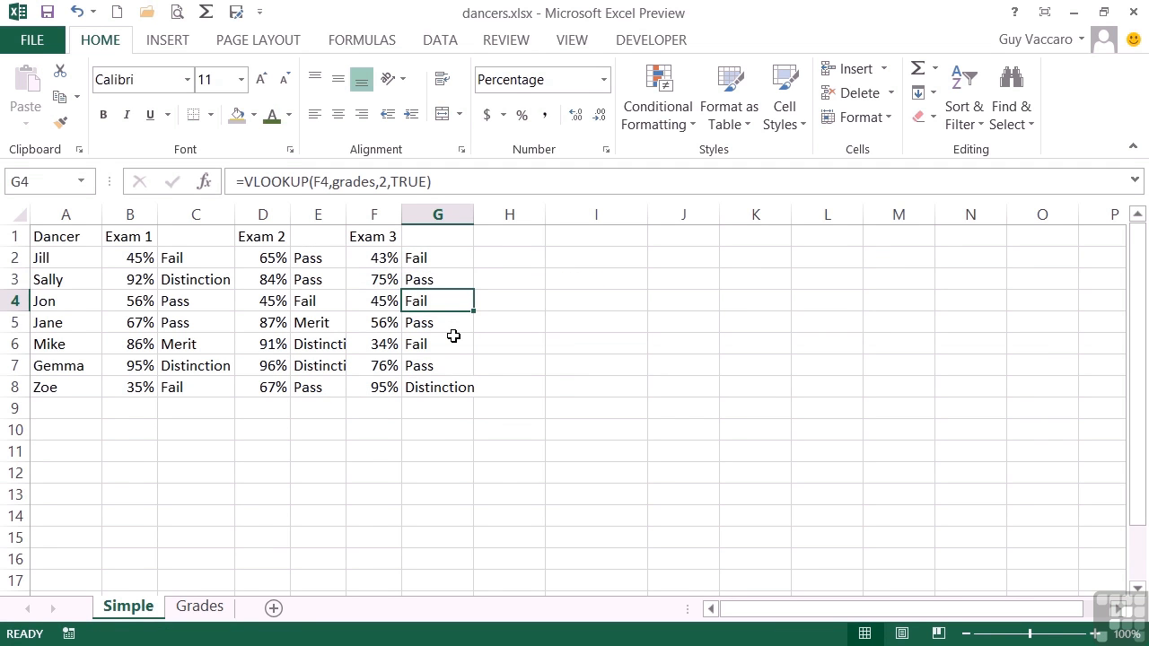
double_click(345, 214)
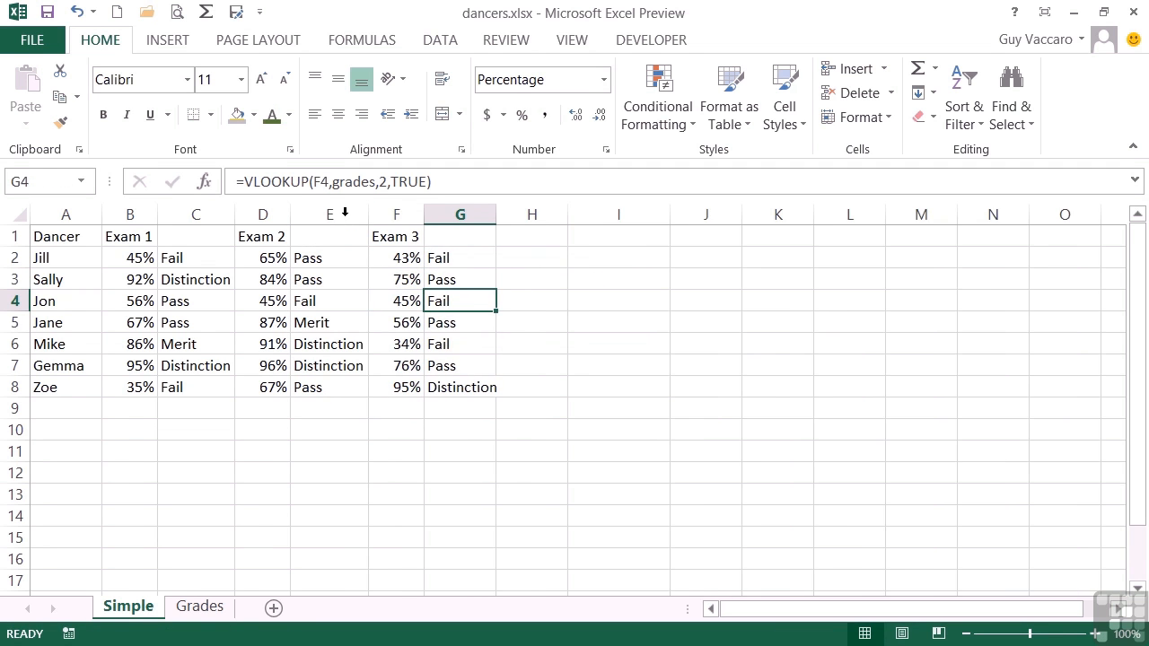
double_click(496, 210)
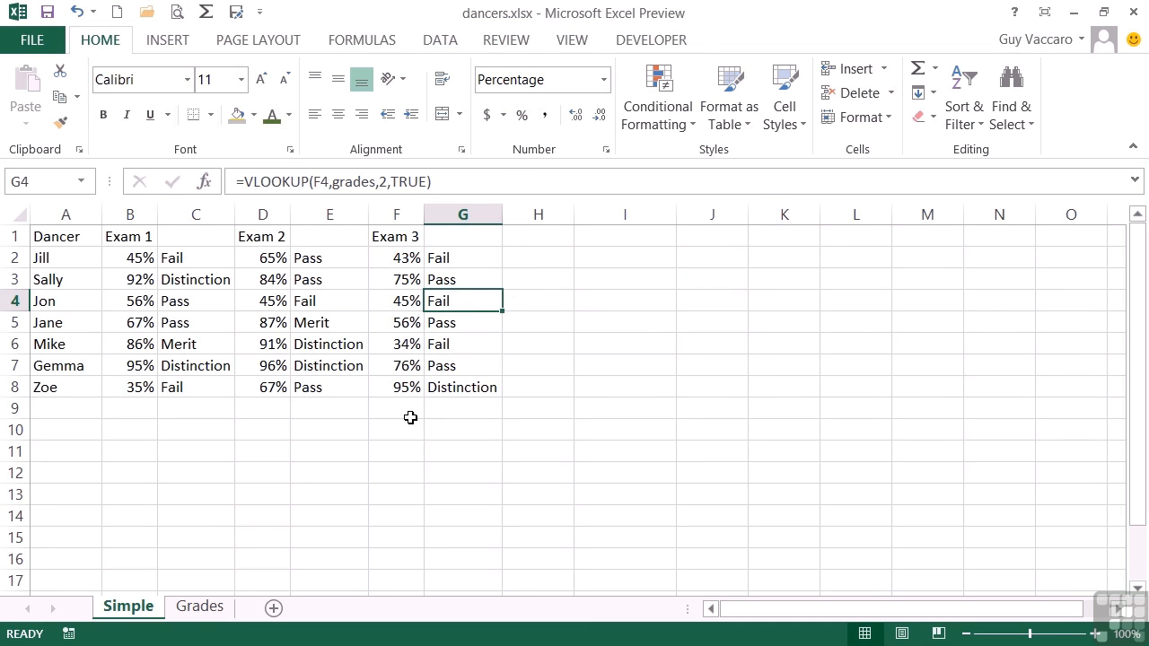
- Open the lookup formula in cell E5 to inspect its arguments
double_click(347, 323)
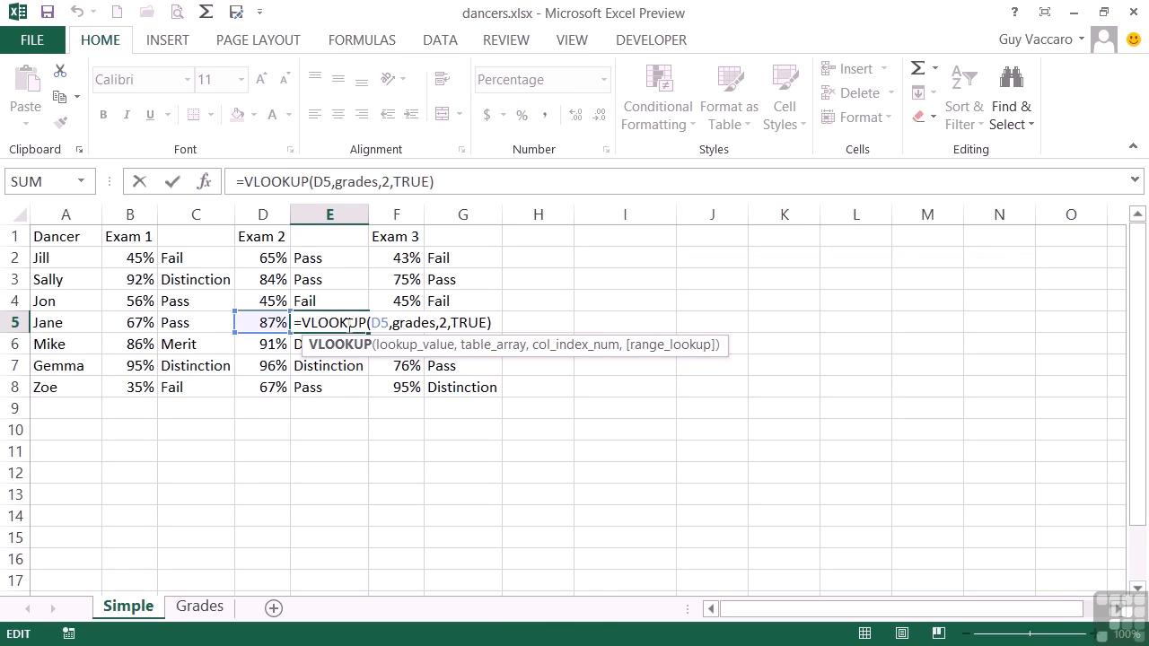